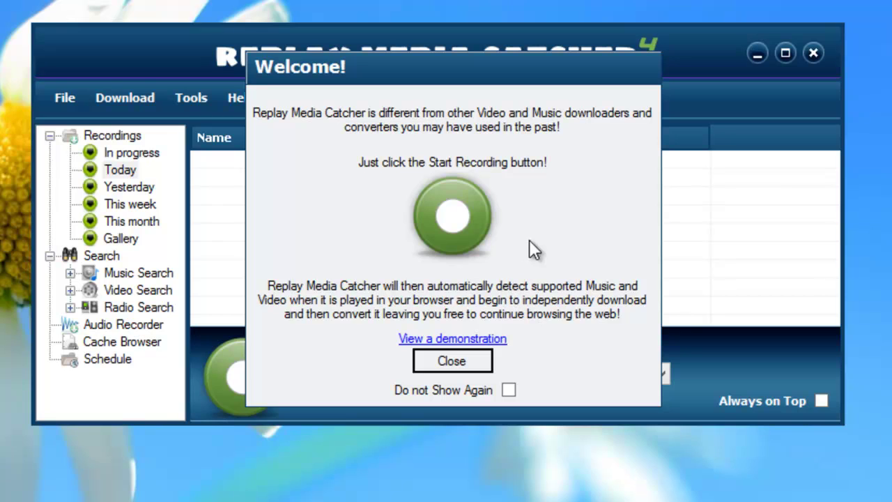
Dismiss the welcome message and agree to start recording now
{"action": "left_click", "coordinate": [448, 368]}
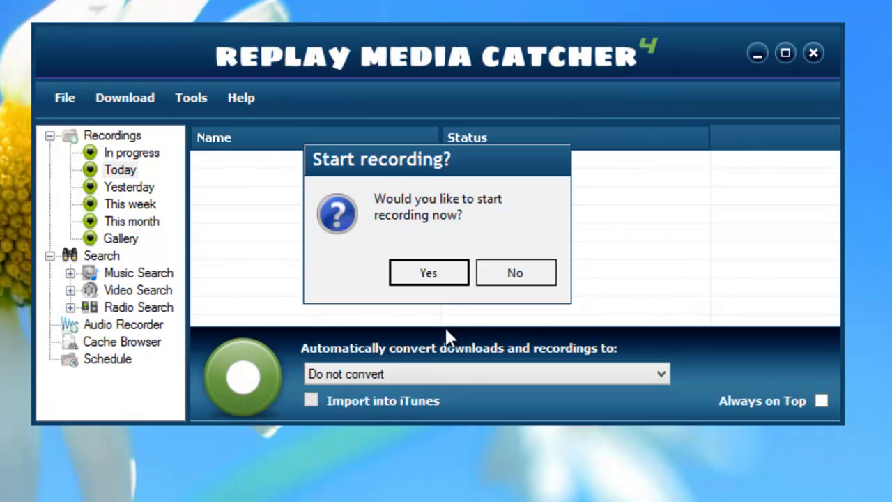
{"action": "left_click", "coordinate": [439, 275]}
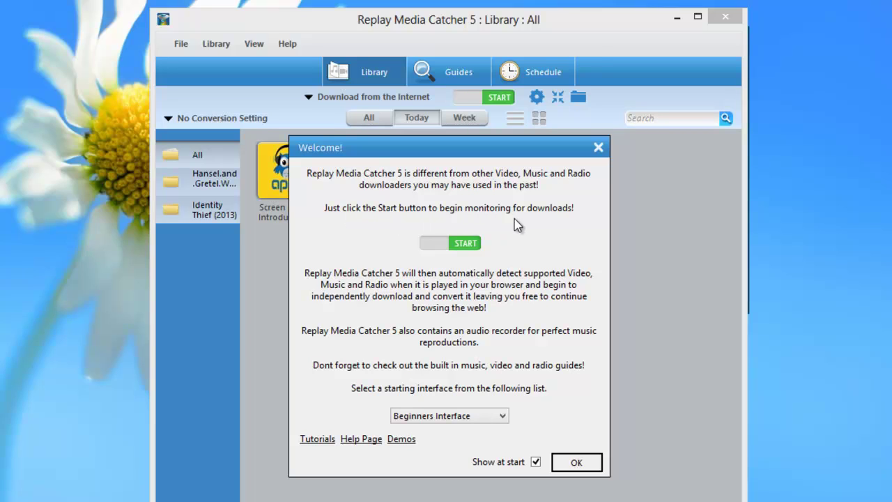
In Replay Media Catcher 5, start monitoring for downloads and move the welcome dialog clear of the library thumbnails
{"action": "left_click", "coordinate": [465, 245]}
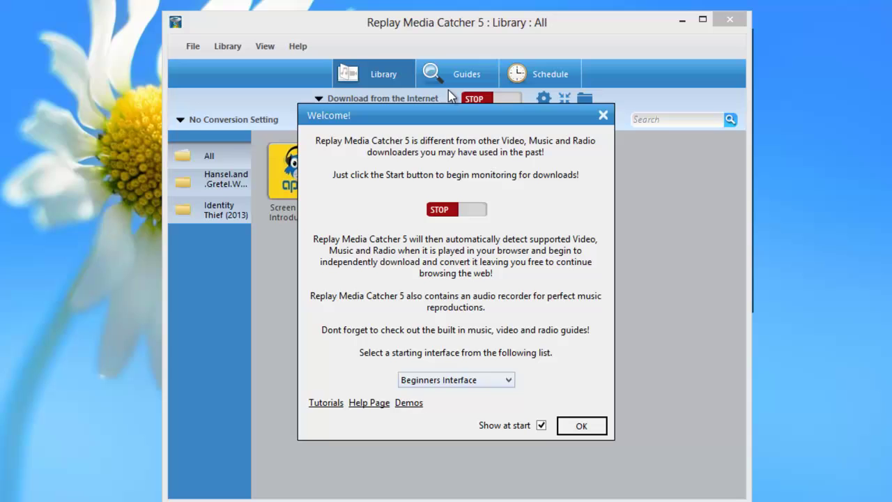
{"action": "left_click_drag", "start_coordinate": [410, 109], "coordinate": [410, 173]}
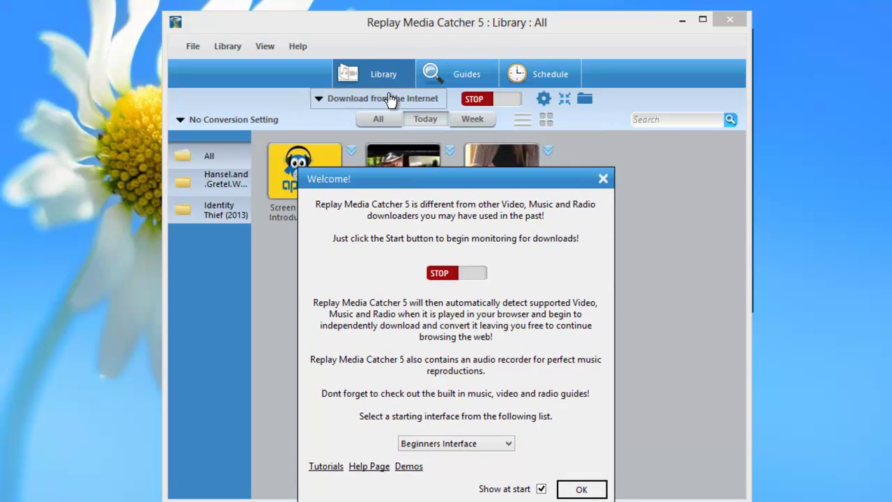
{"action": "left_click_drag", "start_coordinate": [417, 180], "coordinate": [433, 262]}
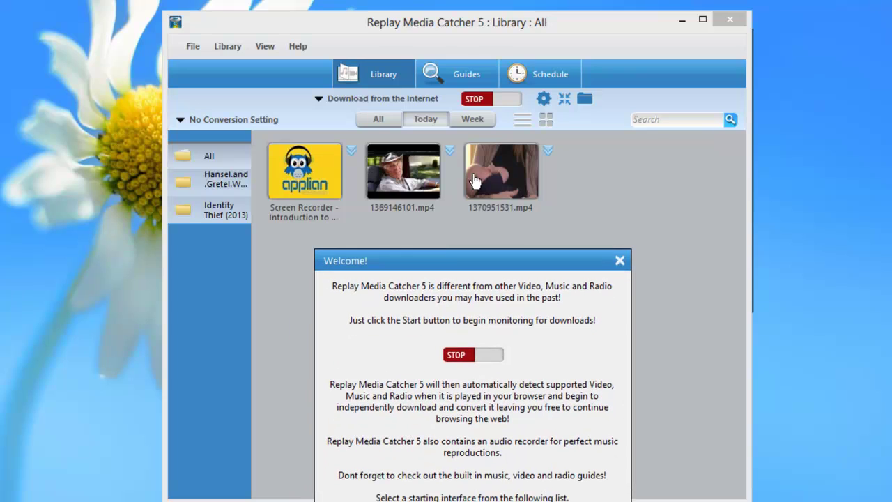
View the video and music guides with the welcome dialog moved aside, then bring the dialog back
{"action": "left_click", "coordinate": [466, 74]}
{"action": "left_click_drag", "start_coordinate": [495, 260], "coordinate": [891, 120]}
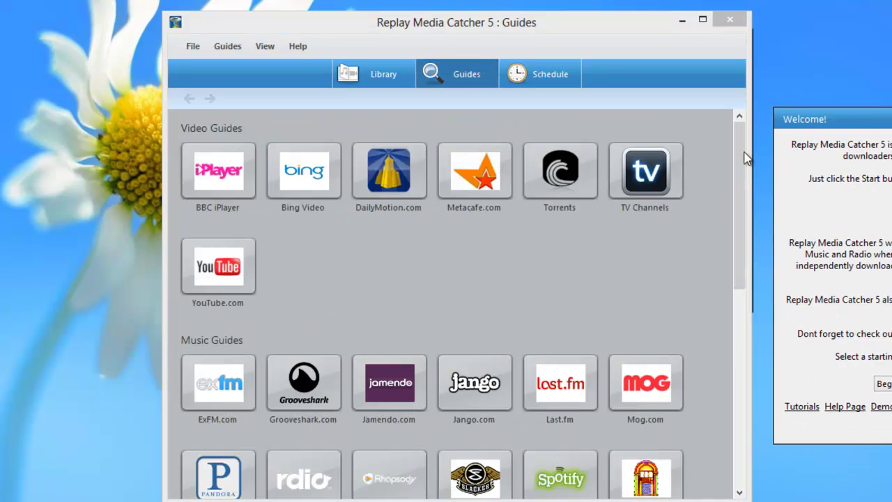
{"action": "left_click_drag", "start_coordinate": [741, 156], "coordinate": [418, 115]}
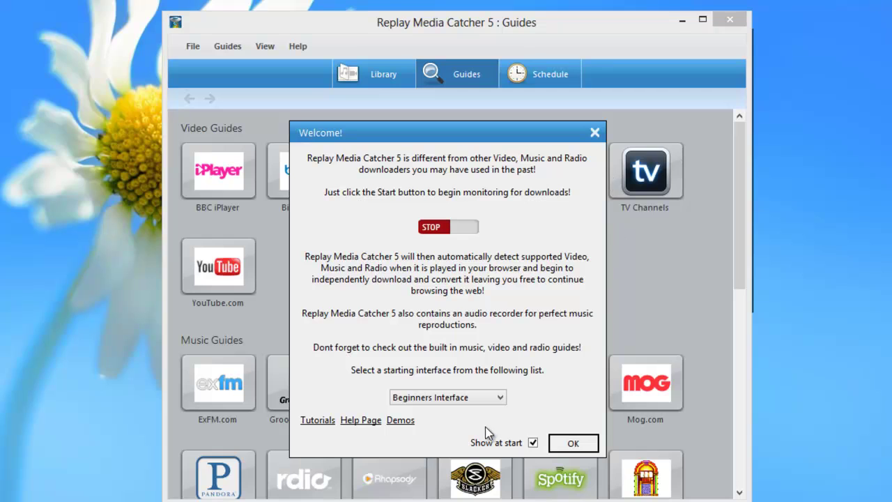
Choose List View Interface as the starting interface and move the welcome dialog off the library
{"action": "left_click", "coordinate": [498, 399]}
{"action": "left_click", "coordinate": [496, 421]}
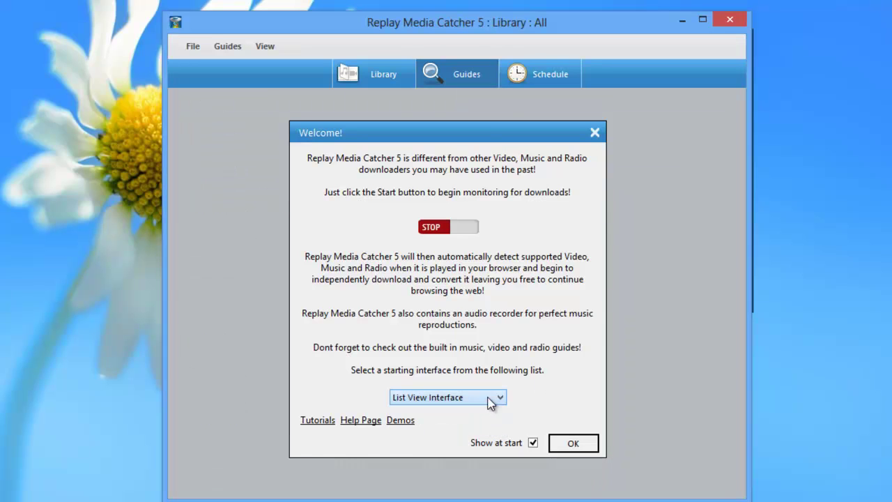
{"action": "left_click_drag", "start_coordinate": [498, 135], "coordinate": [891, 131]}
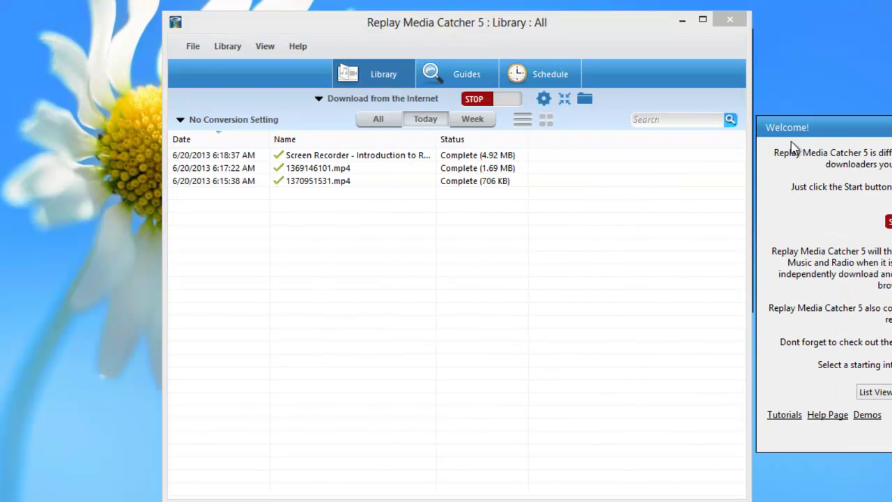
Show all library items as thumbnails and bring the welcome dialog back over the window
{"action": "left_click", "coordinate": [535, 215]}
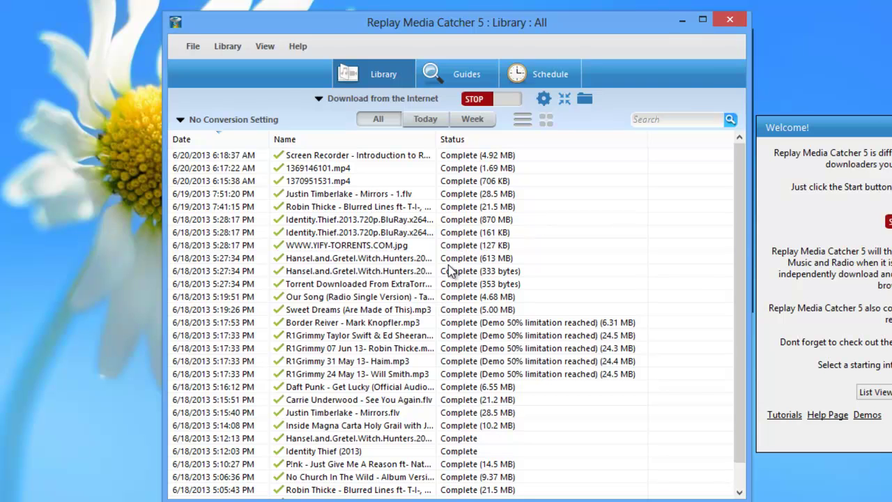
{"action": "left_click", "coordinate": [546, 120]}
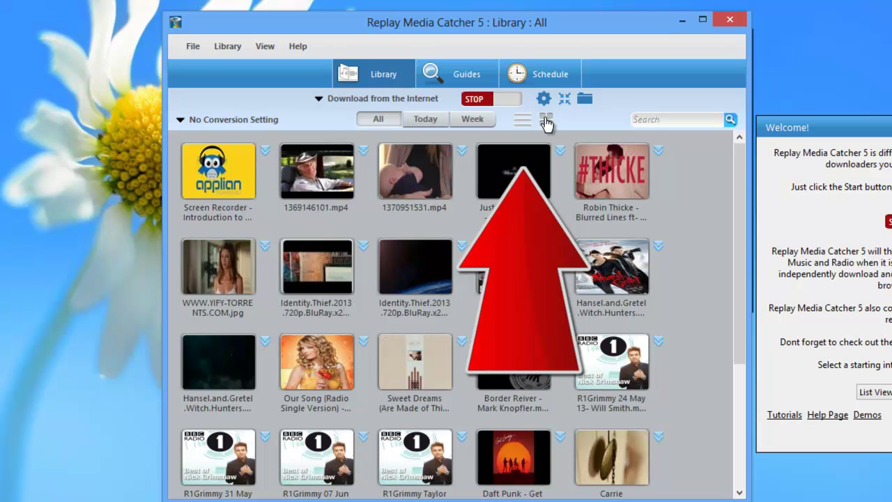
{"action": "left_click_drag", "start_coordinate": [791, 123], "coordinate": [347, 124]}
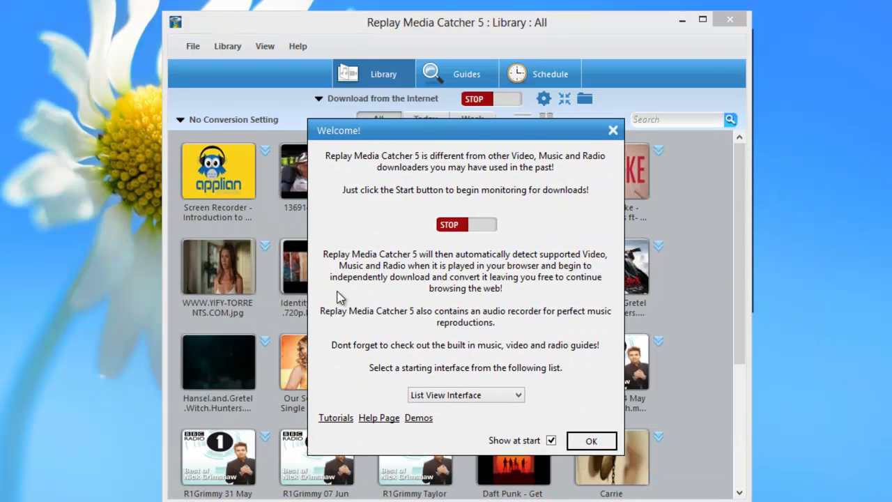
Choose Advanced Interface as the starting interface and look through its Audio and History sections
{"action": "left_click", "coordinate": [522, 396]}
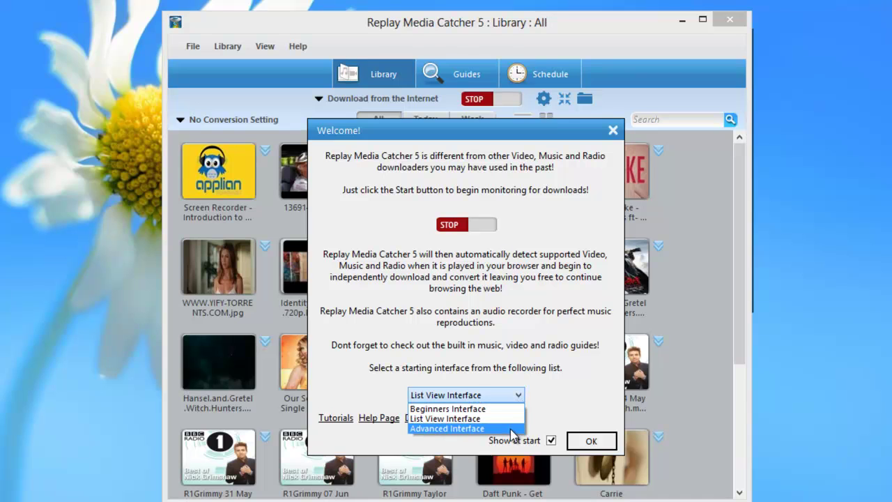
{"action": "left_click", "coordinate": [511, 429]}
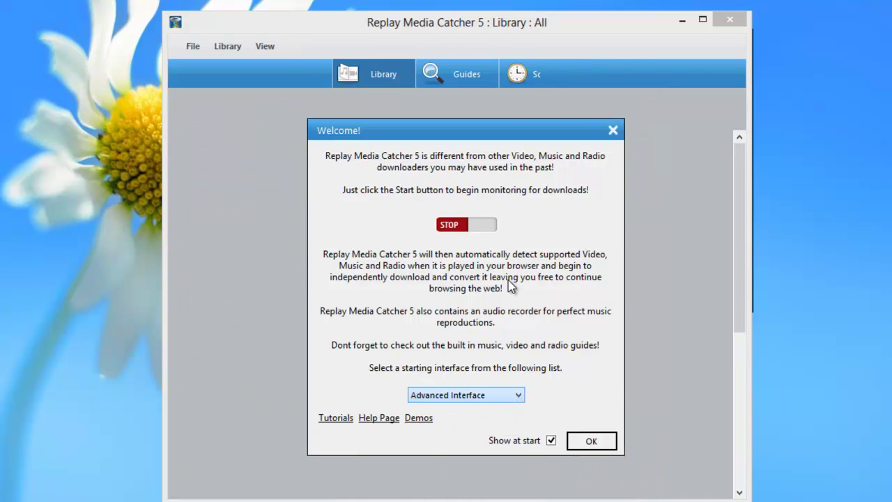
{"action": "left_click_drag", "start_coordinate": [490, 141], "coordinate": [891, 149]}
{"action": "left_click", "coordinate": [426, 75]}
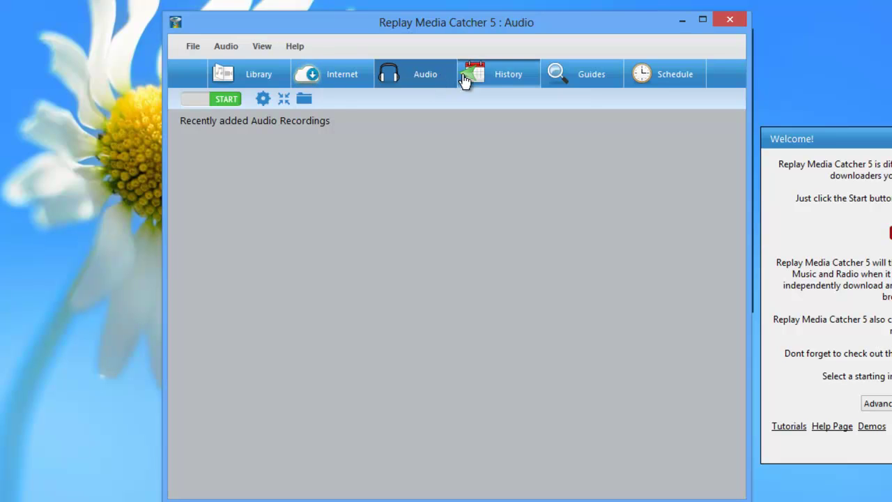
{"action": "left_click", "coordinate": [509, 81]}
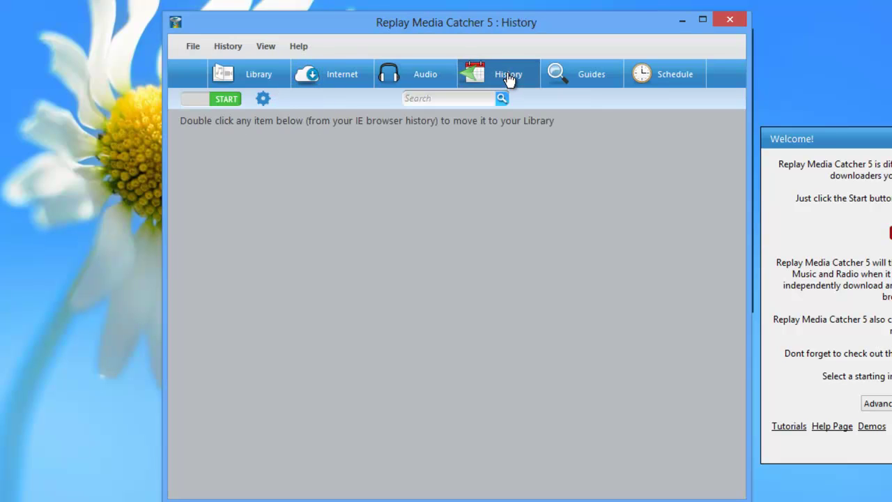
{"action": "left_click", "coordinate": [425, 81]}
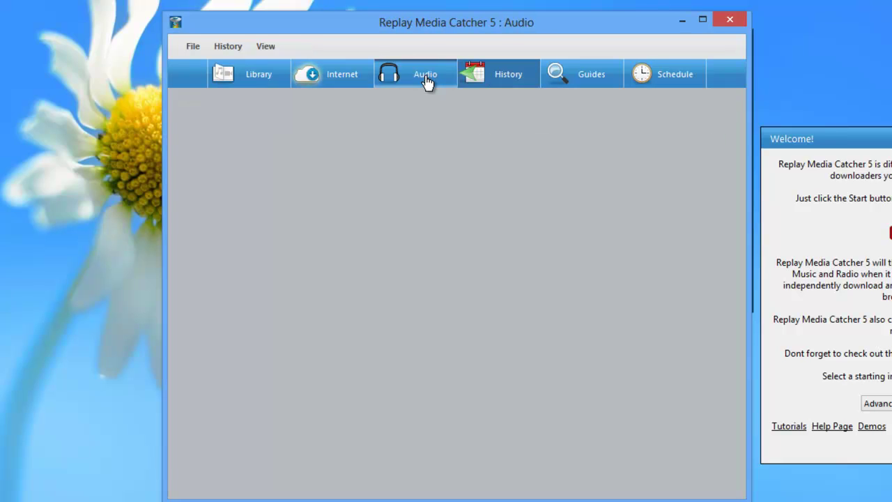
{"action": "left_click_drag", "start_coordinate": [815, 134], "coordinate": [379, 124]}
Set the starting interface to Beginners Interface and accept the welcome dialog
{"action": "left_click", "coordinate": [517, 394]}
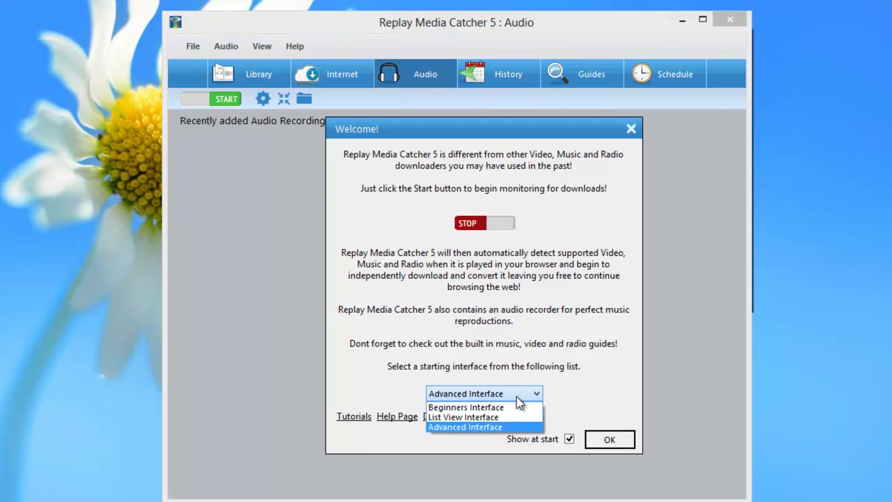
{"action": "left_click", "coordinate": [514, 408]}
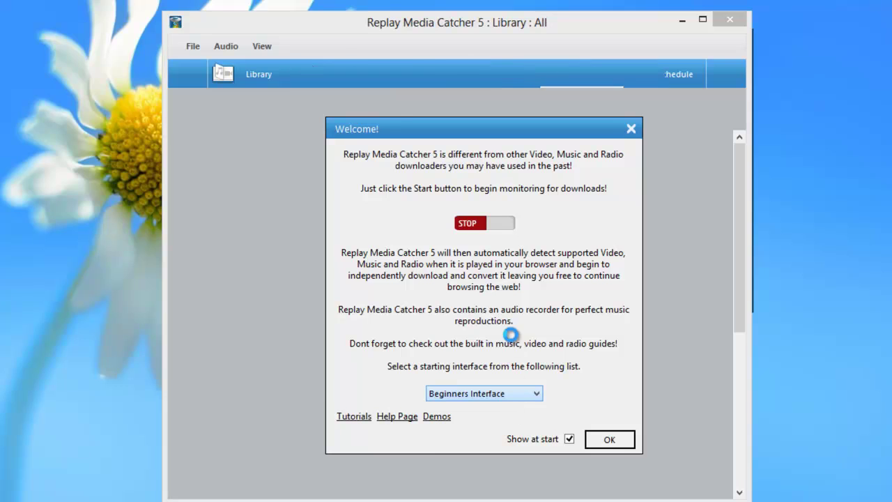
{"action": "left_click_drag", "start_coordinate": [425, 134], "coordinate": [416, 124]}
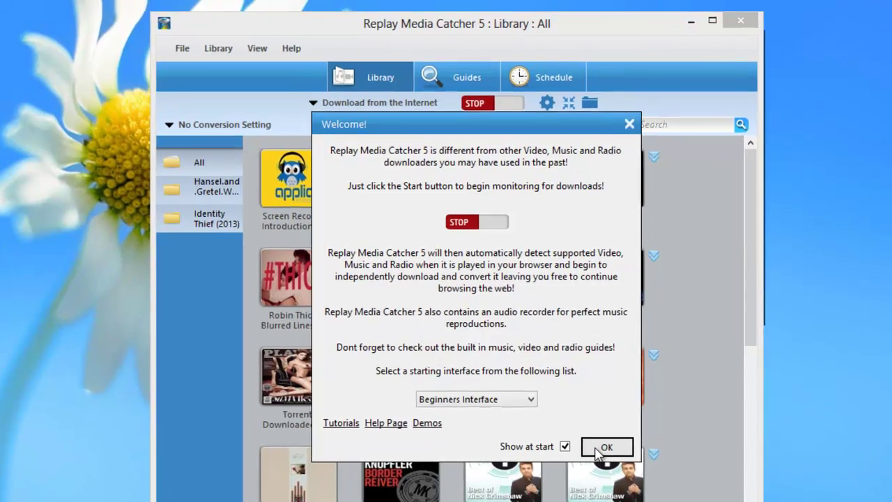
{"action": "left_click", "coordinate": [604, 447]}
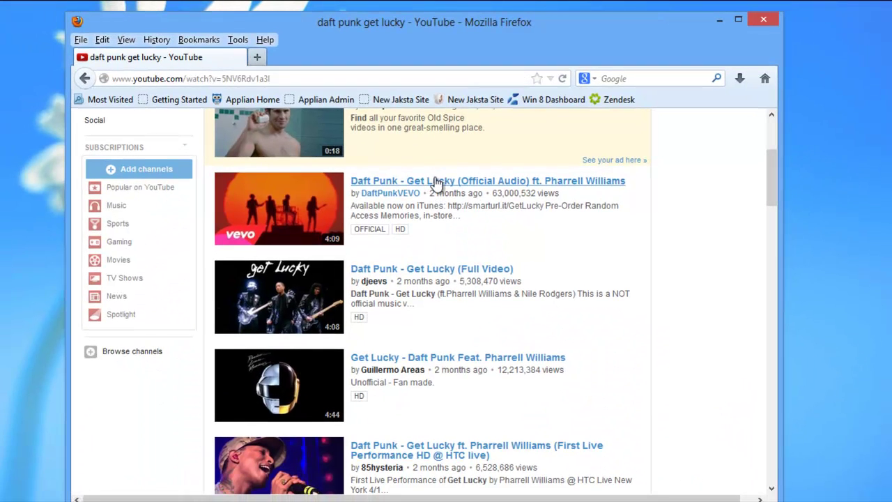
Switch to Firefox, play the official audio of Daft Punk - Get Lucky on YouTube, and reposition the Replay Media Catcher window
{"action": "left_click", "coordinate": [436, 182]}
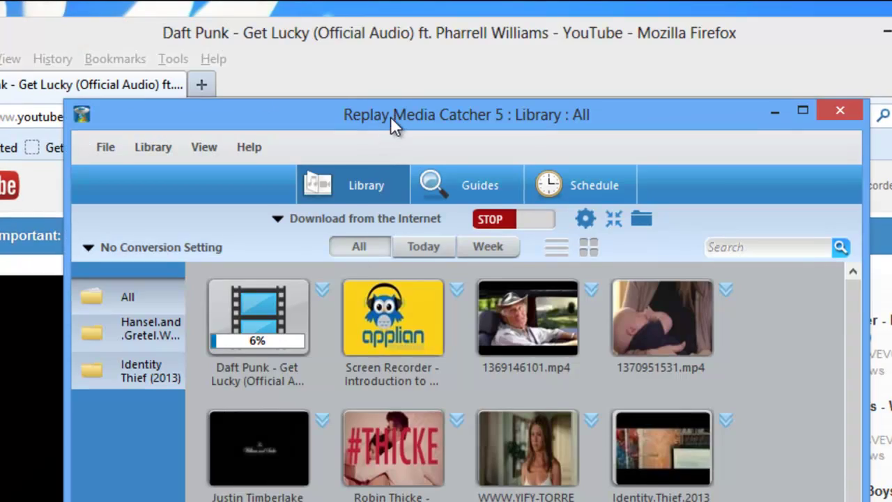
{"action": "left_click_drag", "start_coordinate": [390, 116], "coordinate": [732, 54]}
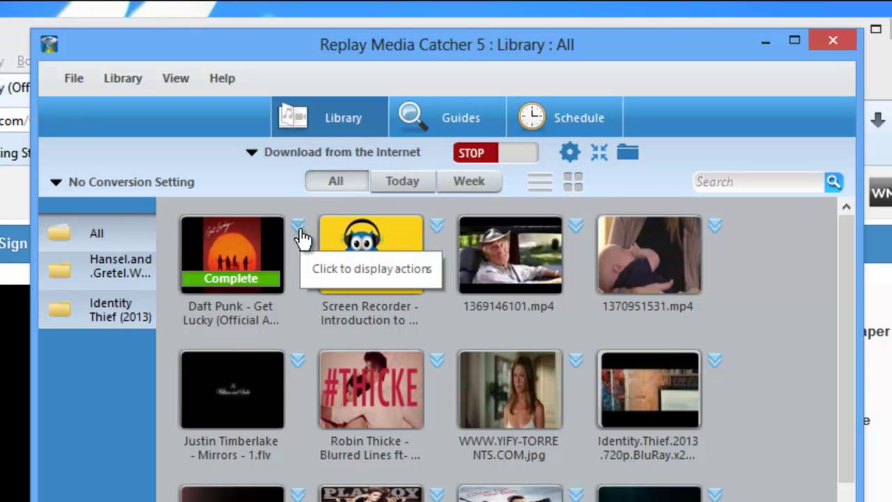
Examine the actions available for the downloaded Daft Punk - Get Lucky item without applying any
{"action": "left_click", "coordinate": [299, 232]}
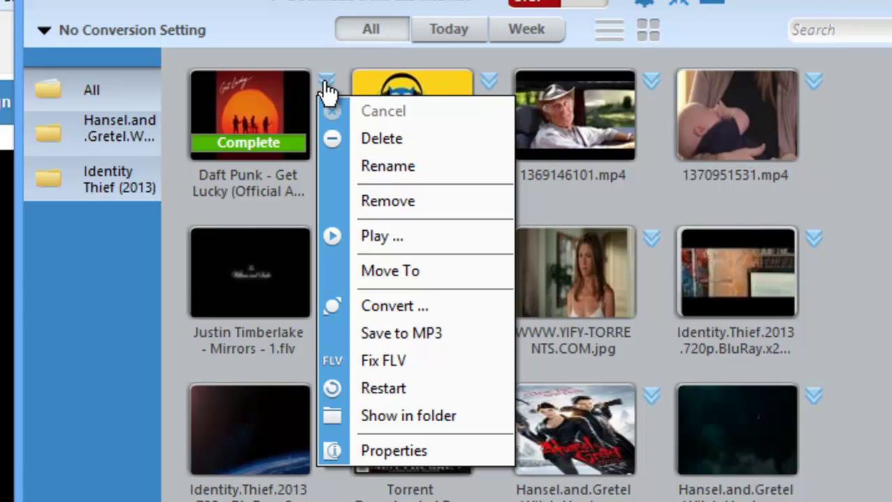
{"action": "left_click", "coordinate": [328, 93]}
{"action": "left_click", "coordinate": [329, 93]}
{"action": "right_click", "coordinate": [252, 104]}
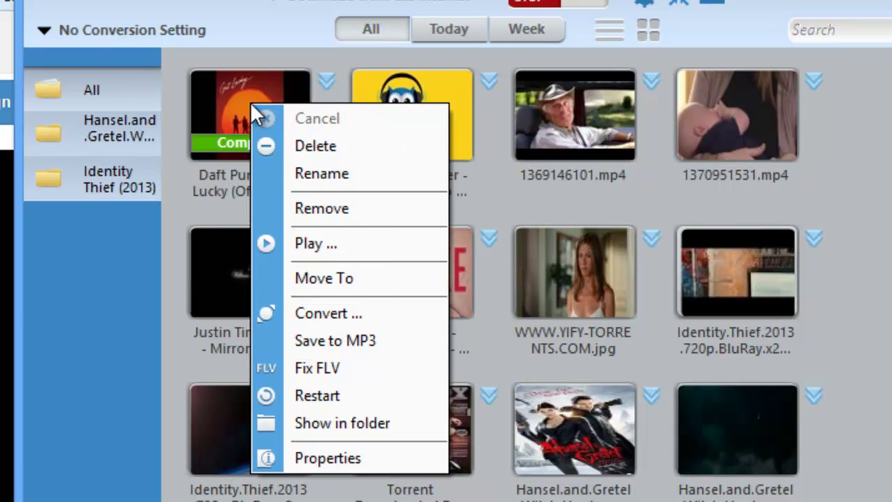
{"action": "left_click", "coordinate": [271, 42]}
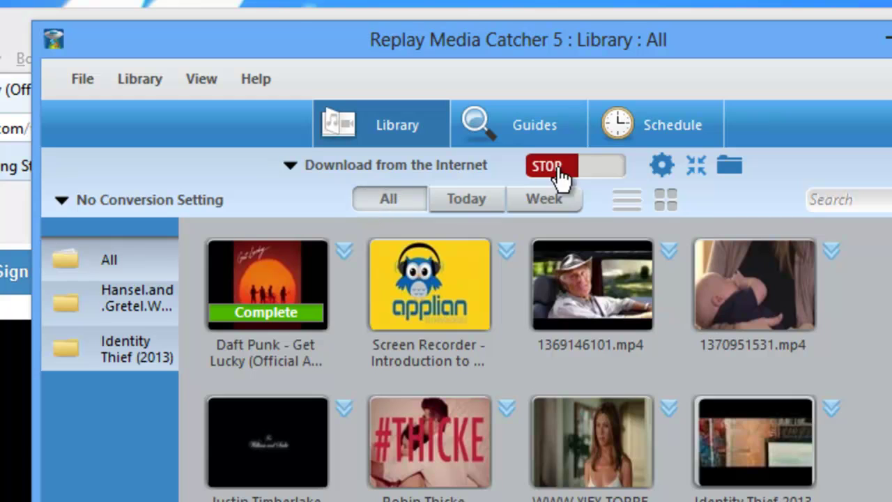
Stop monitoring for downloads and start it again
{"action": "left_click", "coordinate": [603, 174]}
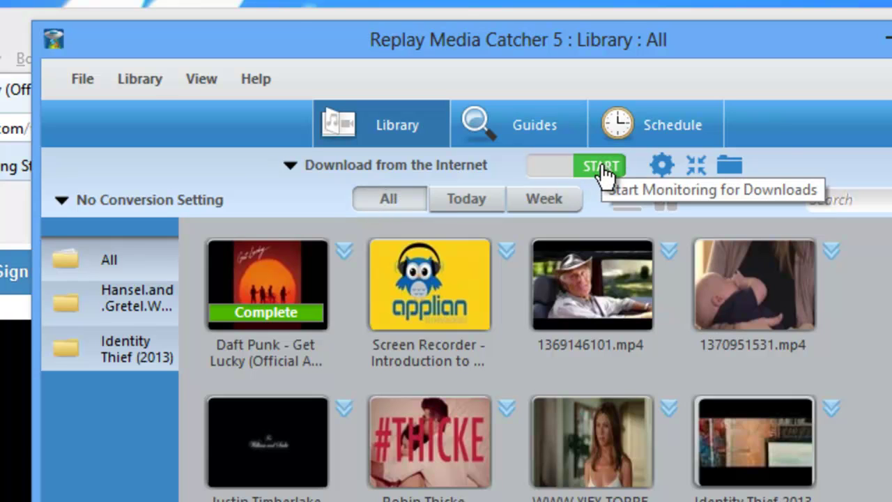
{"action": "left_click", "coordinate": [604, 175]}
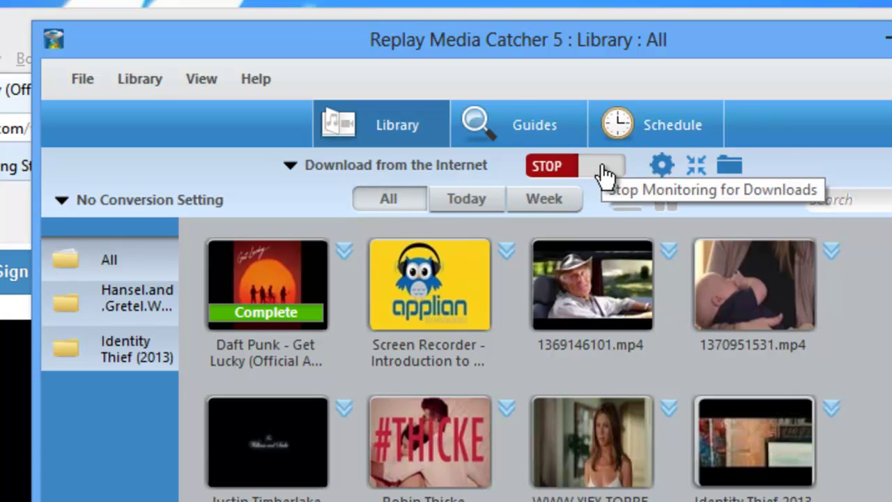
Examine the conversion presets for Apple media players and the available library commands, leaving the settings as they are
{"action": "left_click", "coordinate": [144, 208]}
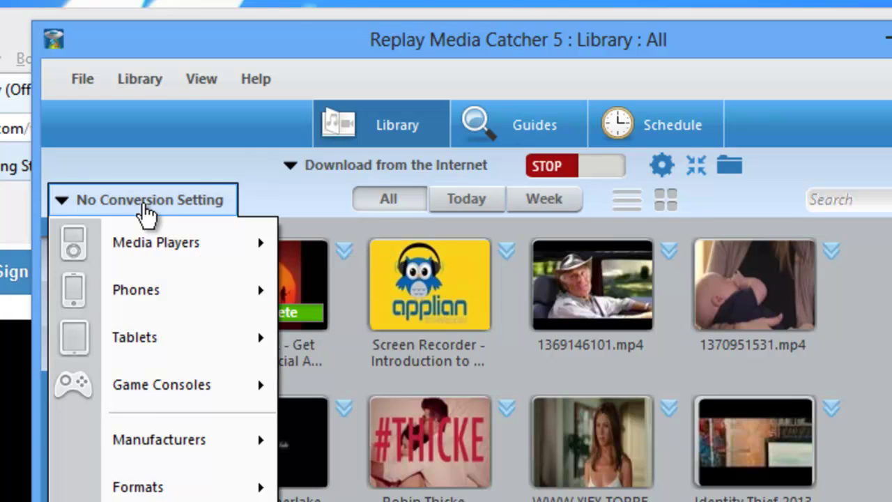
{"action": "mouse_move", "coordinate": [152, 243]}
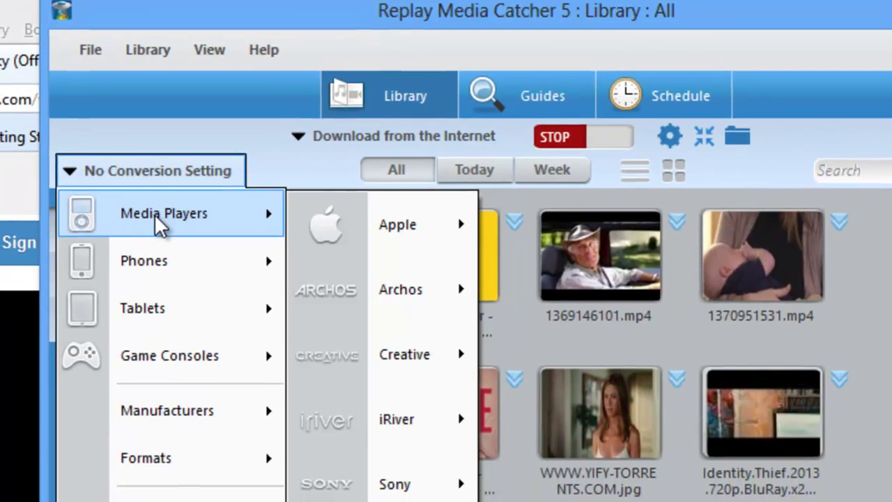
{"action": "mouse_move", "coordinate": [404, 187]}
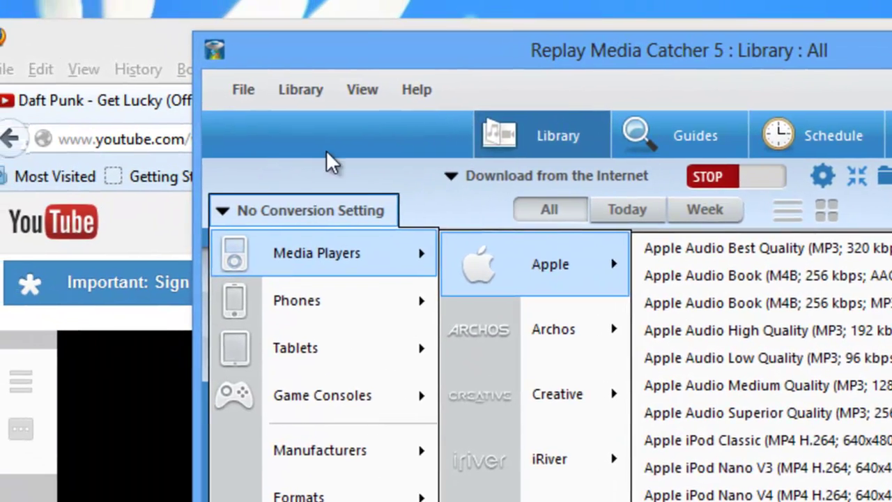
{"action": "left_click", "coordinate": [161, 3]}
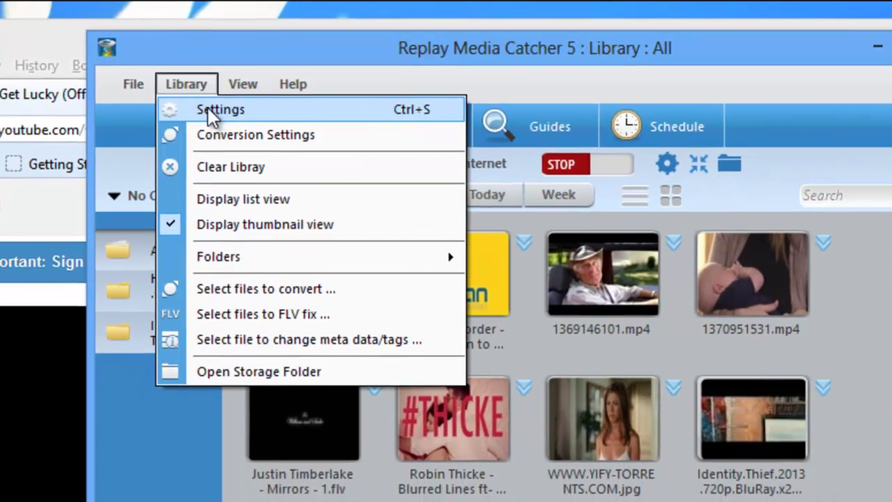
{"action": "left_click", "coordinate": [299, 115]}
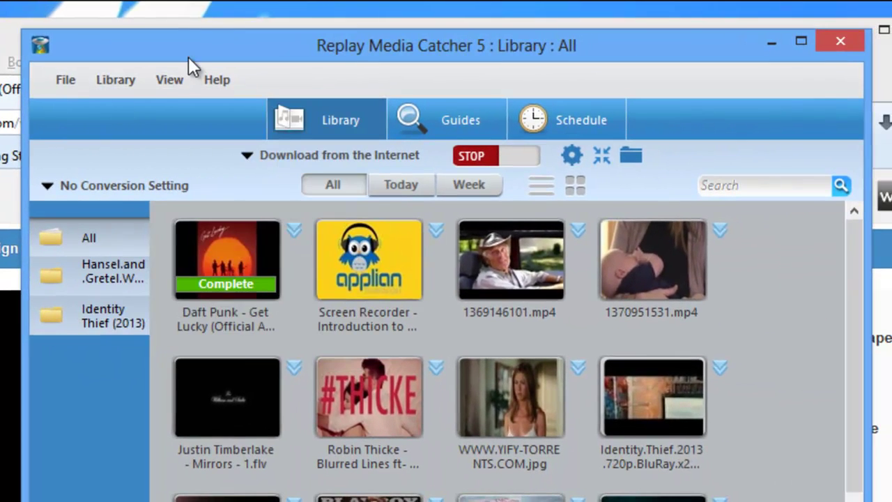
Reposition the Replay Media Catcher window and display the built-in media guides
{"action": "left_click_drag", "start_coordinate": [188, 43], "coordinate": [149, 52]}
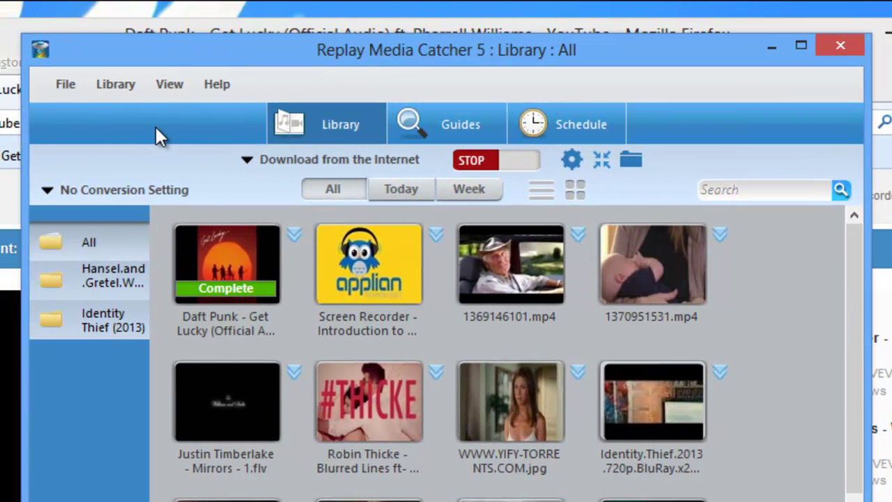
{"action": "left_click", "coordinate": [401, 126]}
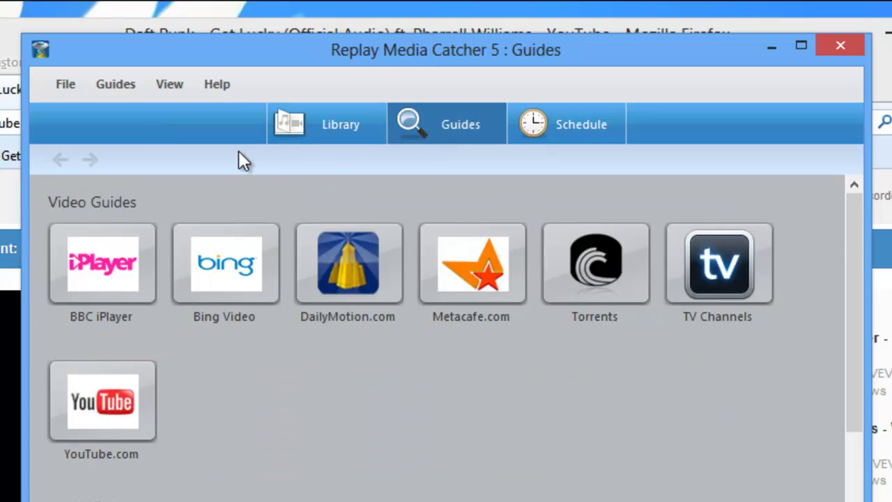